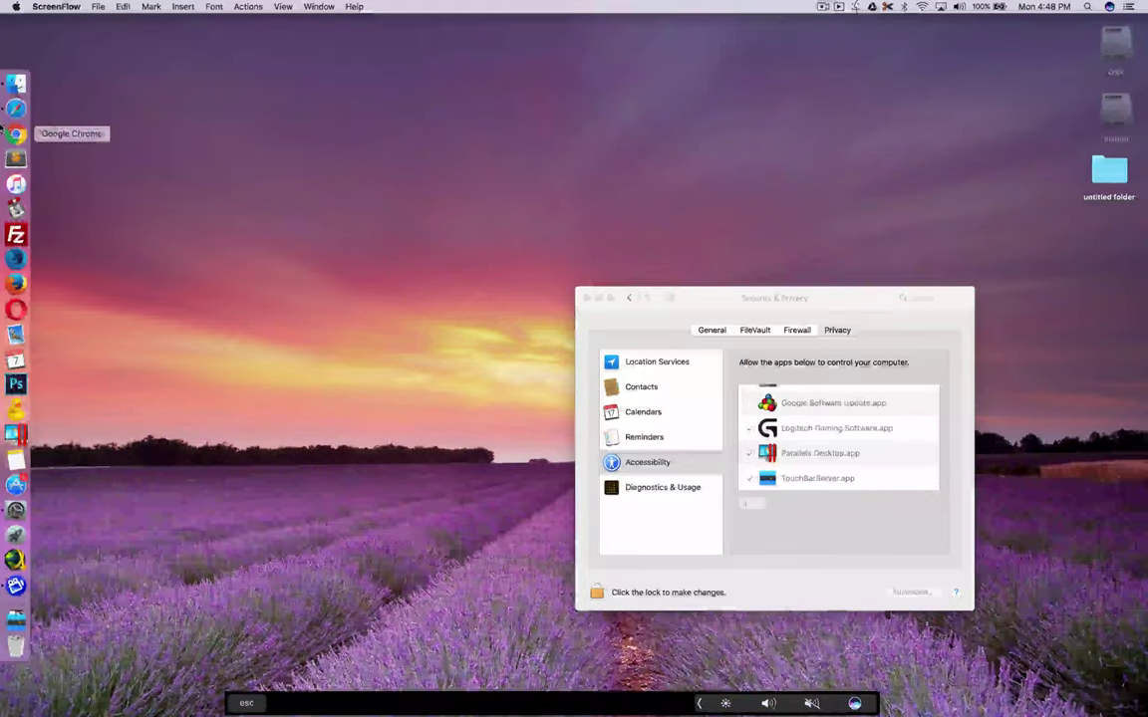
Switch to Chrome and review the Touch Bar Demo App README's required macOS version and build number under How to install.
{"action": "left_click", "coordinate": [16, 134]}
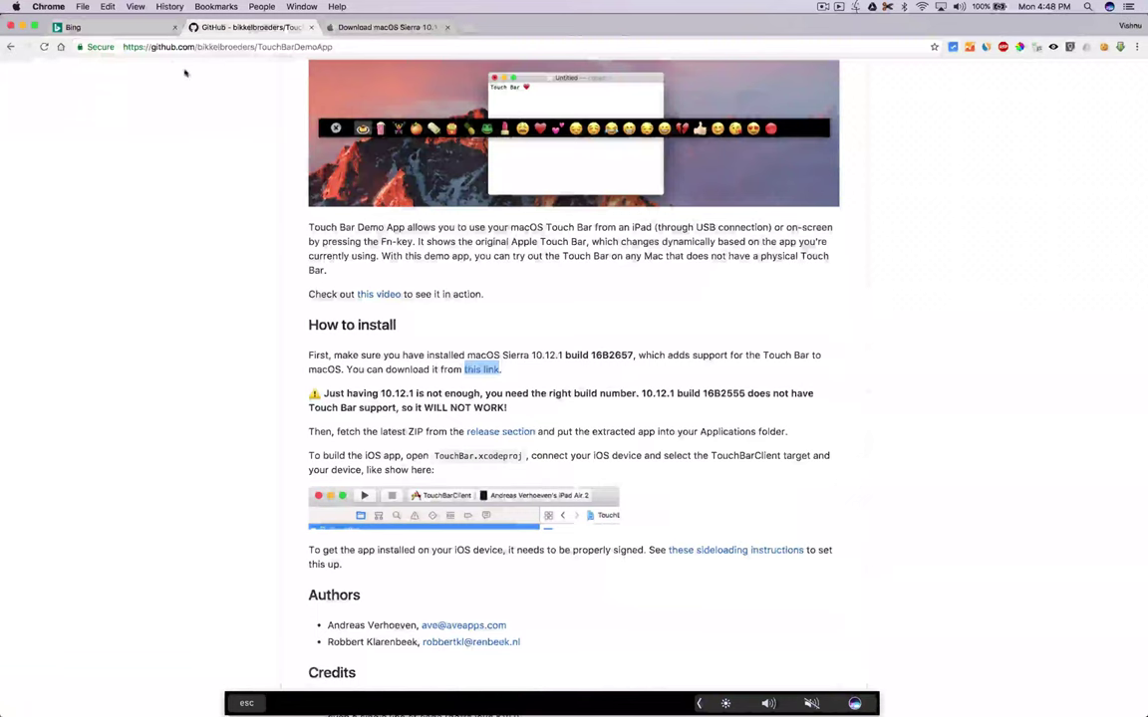
{"action": "scroll", "coordinate": [179, 261], "scroll_direction": "up", "scroll_amount": 5}
{"action": "scroll", "coordinate": [181, 266], "scroll_direction": "up", "scroll_amount": 3}
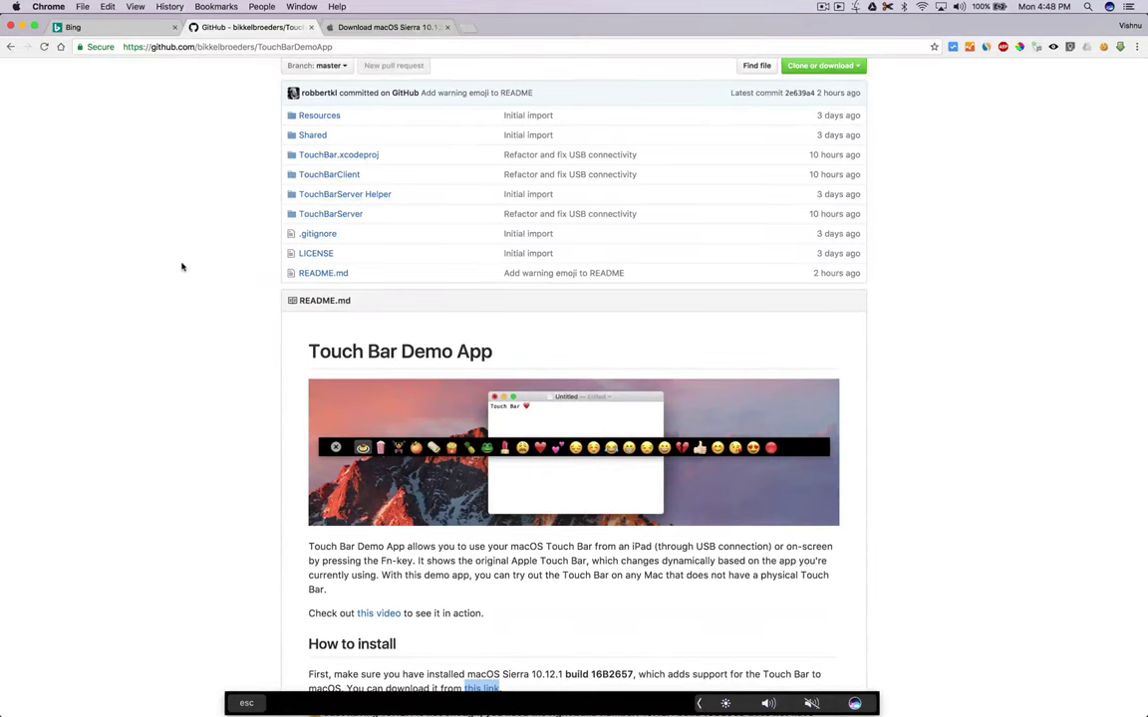
{"action": "scroll", "coordinate": [182, 266], "scroll_direction": "down", "scroll_amount": 7}
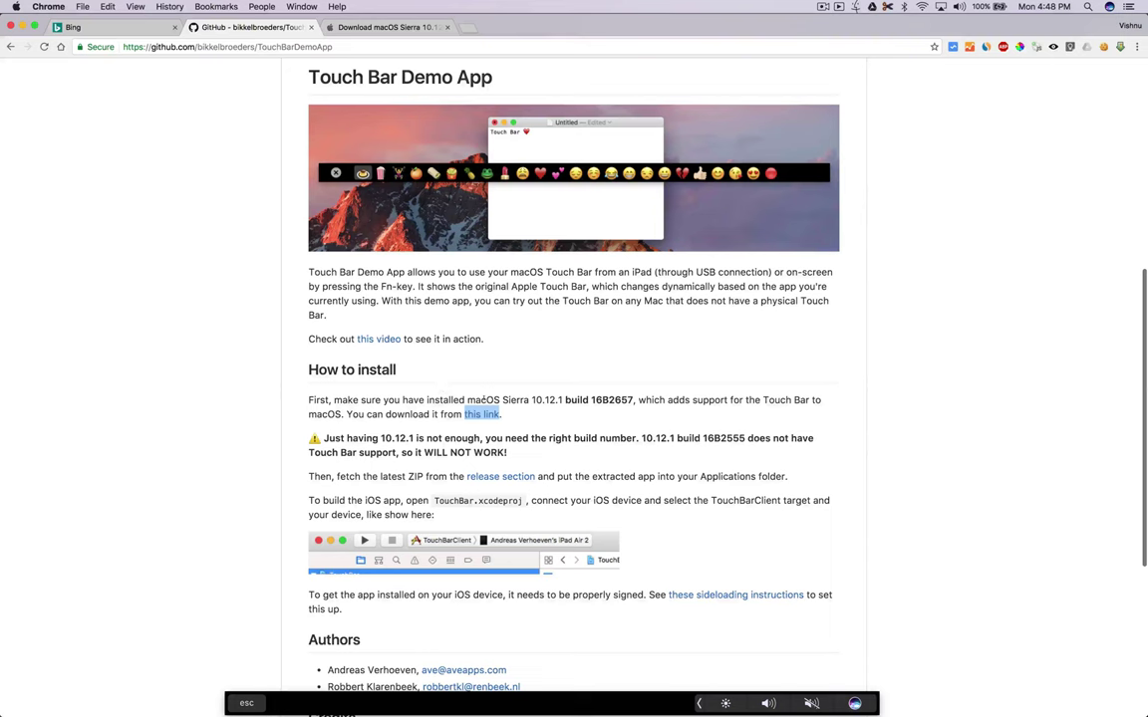
{"action": "double_click", "coordinate": [482, 400]}
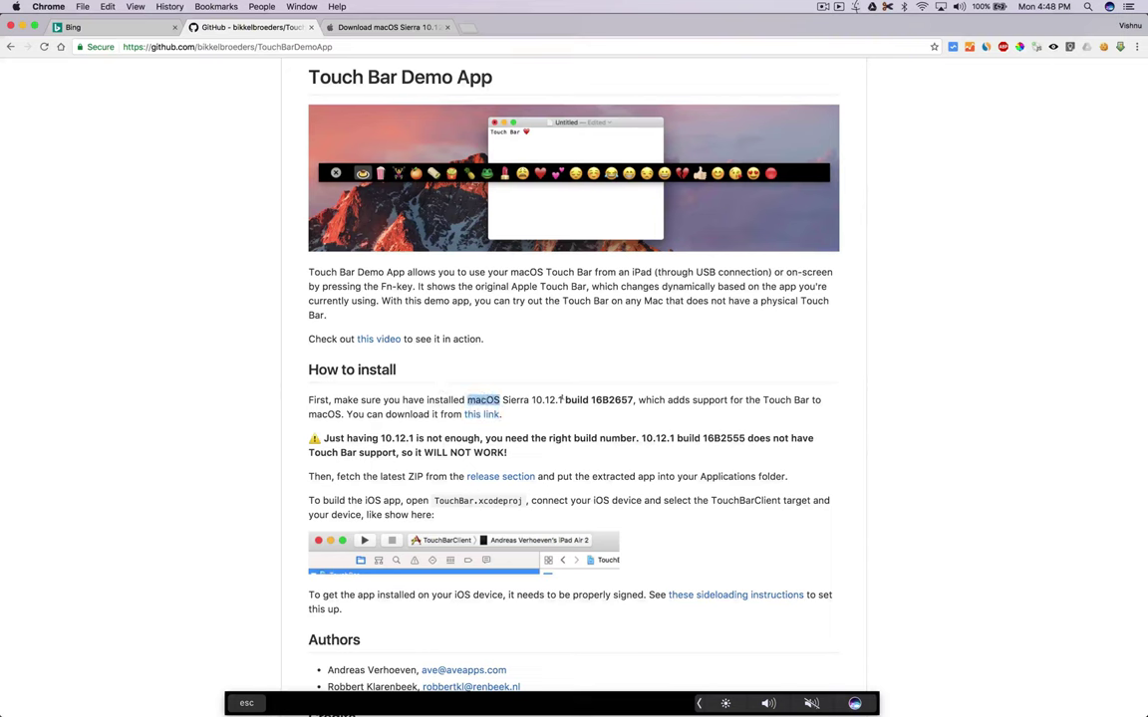
{"action": "double_click", "coordinate": [607, 399]}
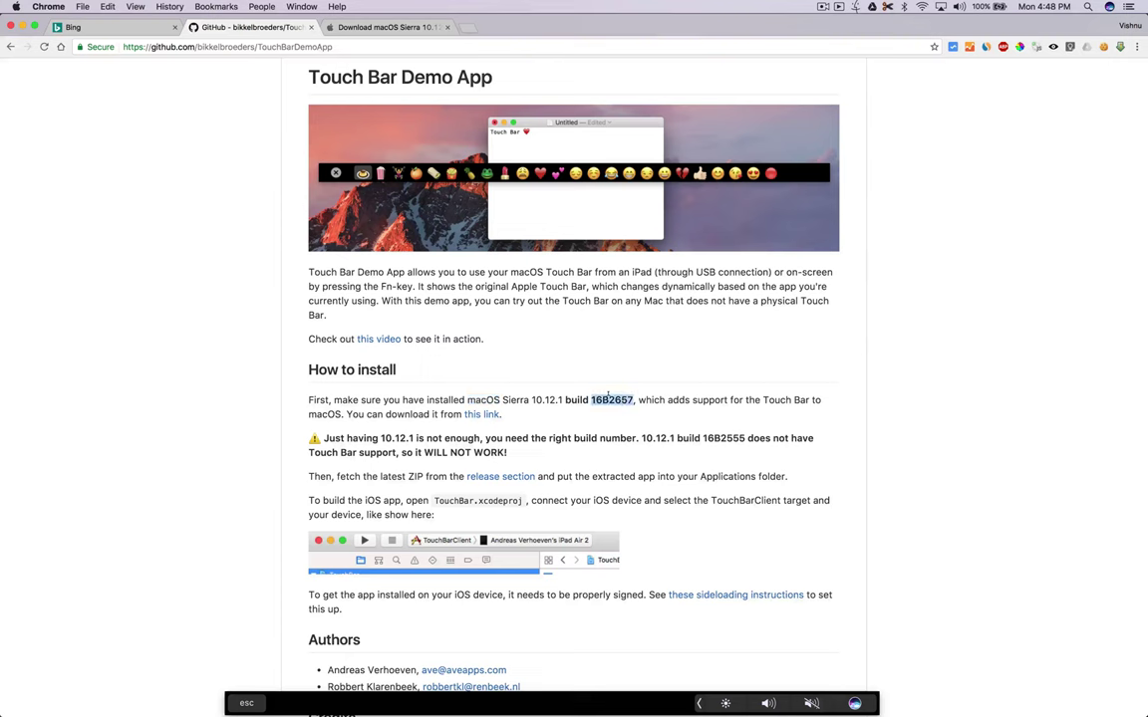
{"action": "left_click", "coordinate": [495, 400]}
View Apple's download page for the macOS Sierra 10.12.1 Update that the README links to.
{"action": "right_click", "coordinate": [486, 414]}
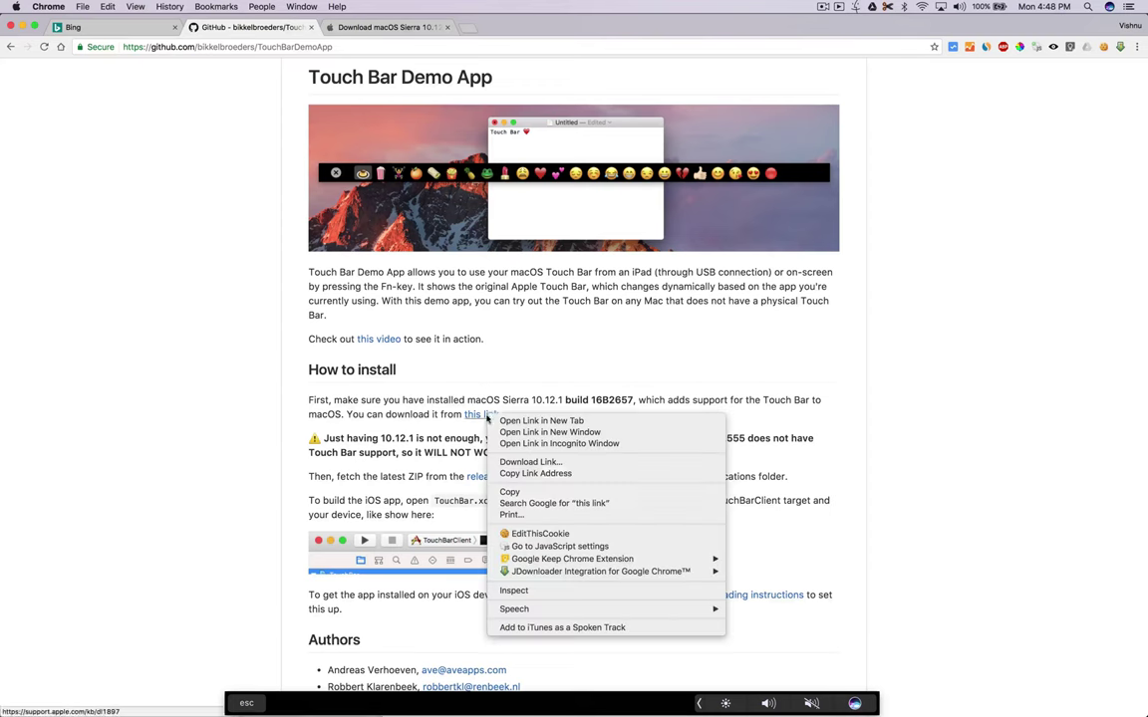
{"action": "left_click", "coordinate": [396, 33]}
{"action": "left_click", "coordinate": [396, 33]}
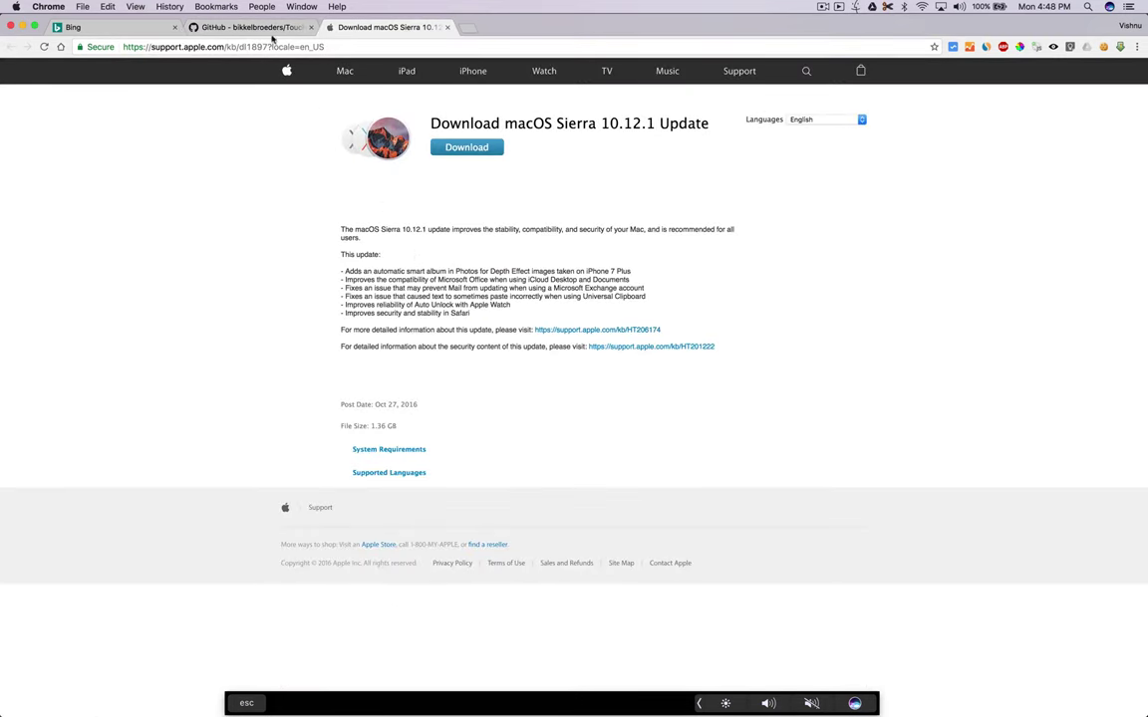
Open the TouchBarDemoApp repository's Resources folder in a new tab, look over its files, and return to the repository page.
{"action": "left_click", "coordinate": [270, 33]}
{"action": "scroll", "coordinate": [315, 279], "scroll_direction": "up", "scroll_amount": 5}
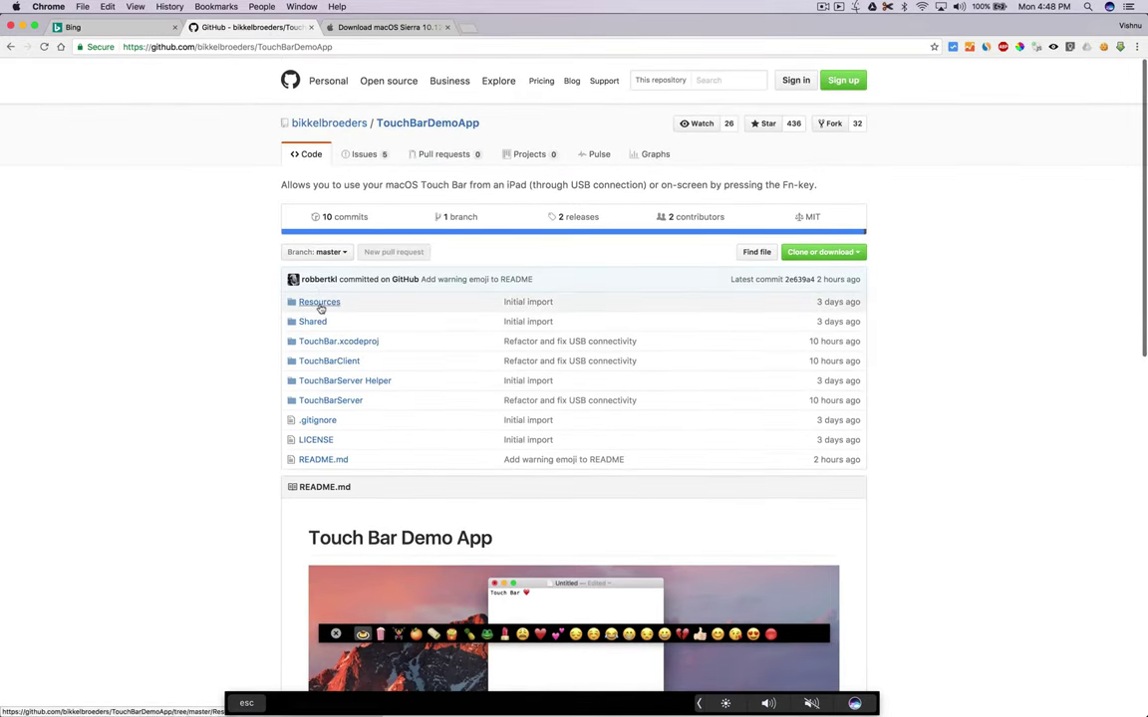
{"action": "right_click", "coordinate": [320, 304]}
{"action": "left_click", "coordinate": [349, 310]}
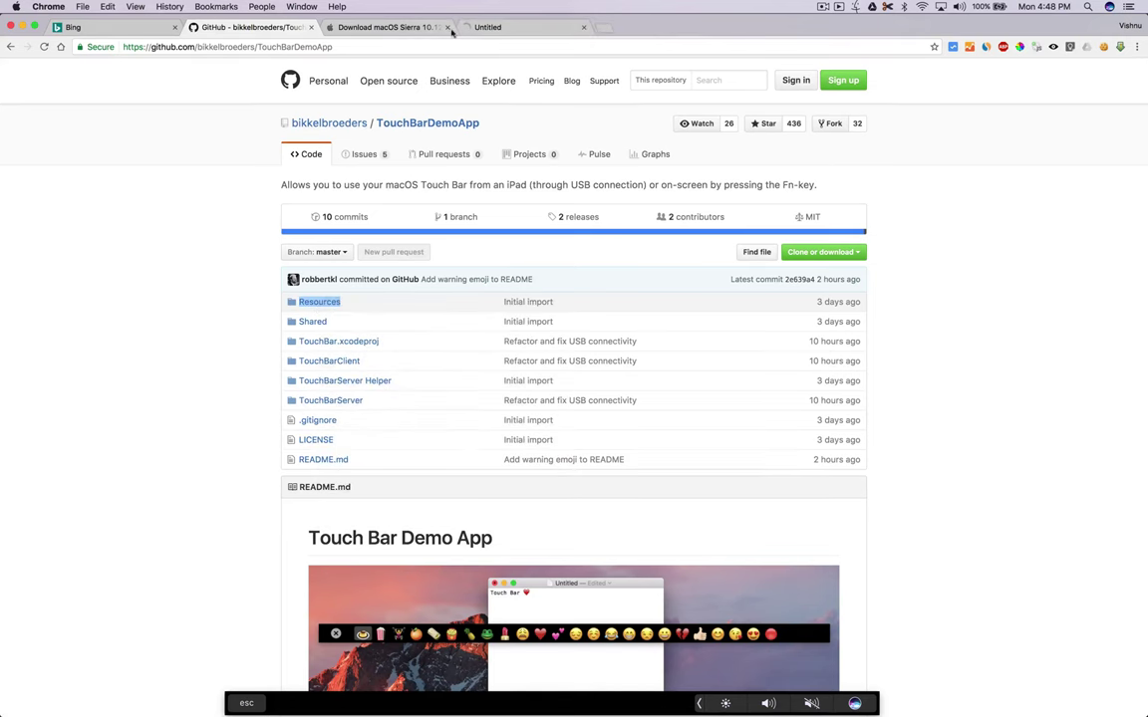
{"action": "left_click", "coordinate": [487, 29]}
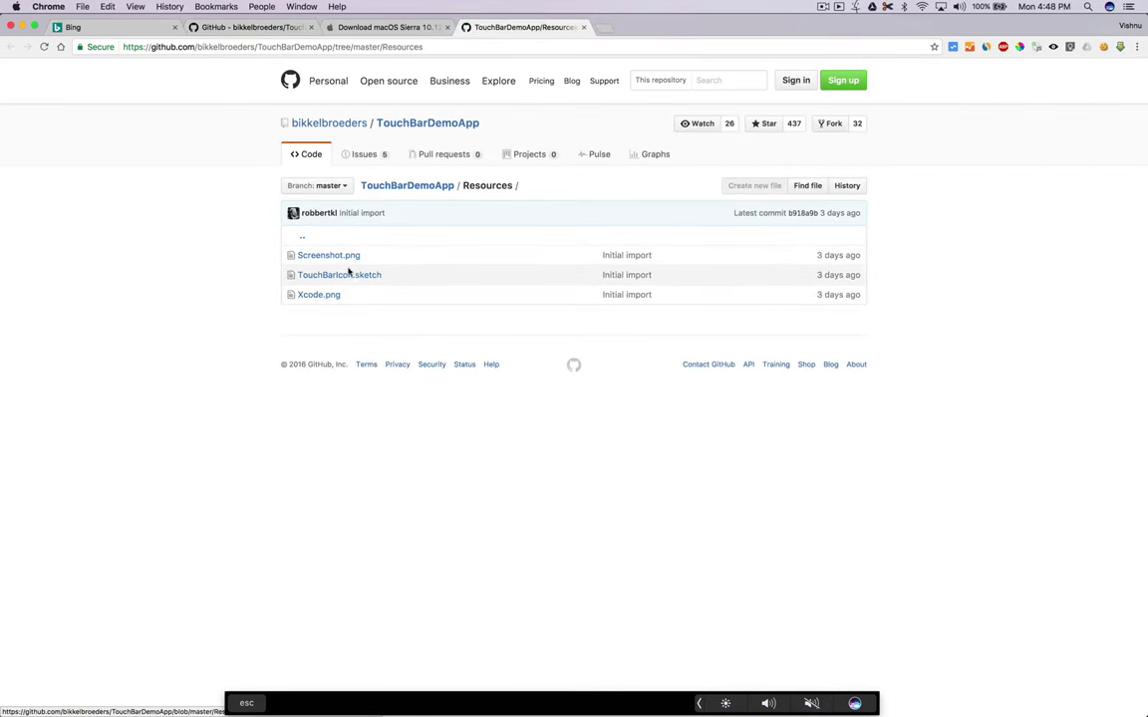
{"action": "left_click", "coordinate": [249, 27]}
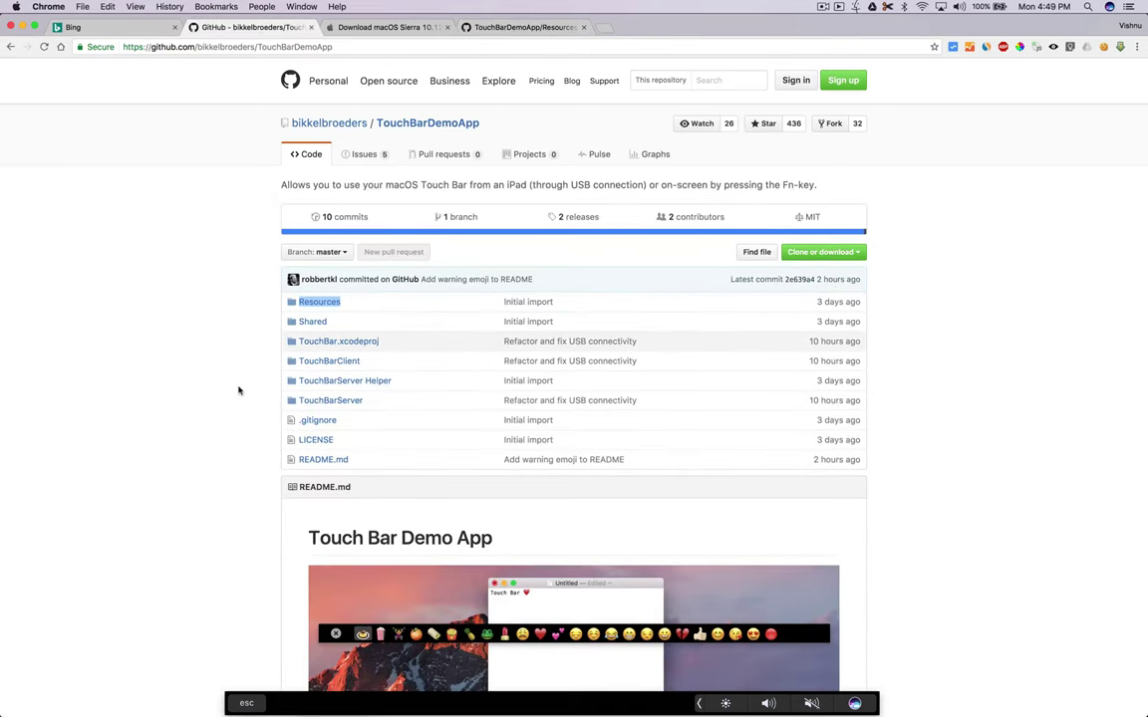
Open the README's release section link in a new tab to show the TouchBarServer.zip downloads.
{"action": "scroll", "coordinate": [239, 390], "scroll_direction": "down", "scroll_amount": 10}
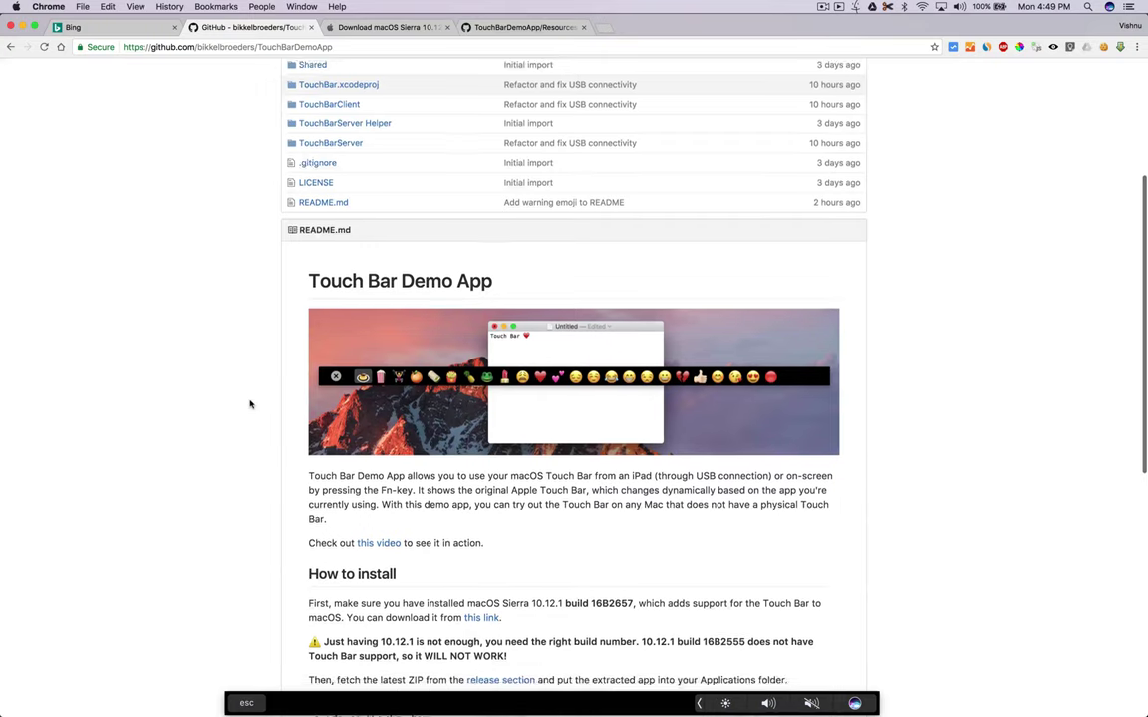
{"action": "scroll", "coordinate": [250, 403], "scroll_direction": "down", "scroll_amount": 2}
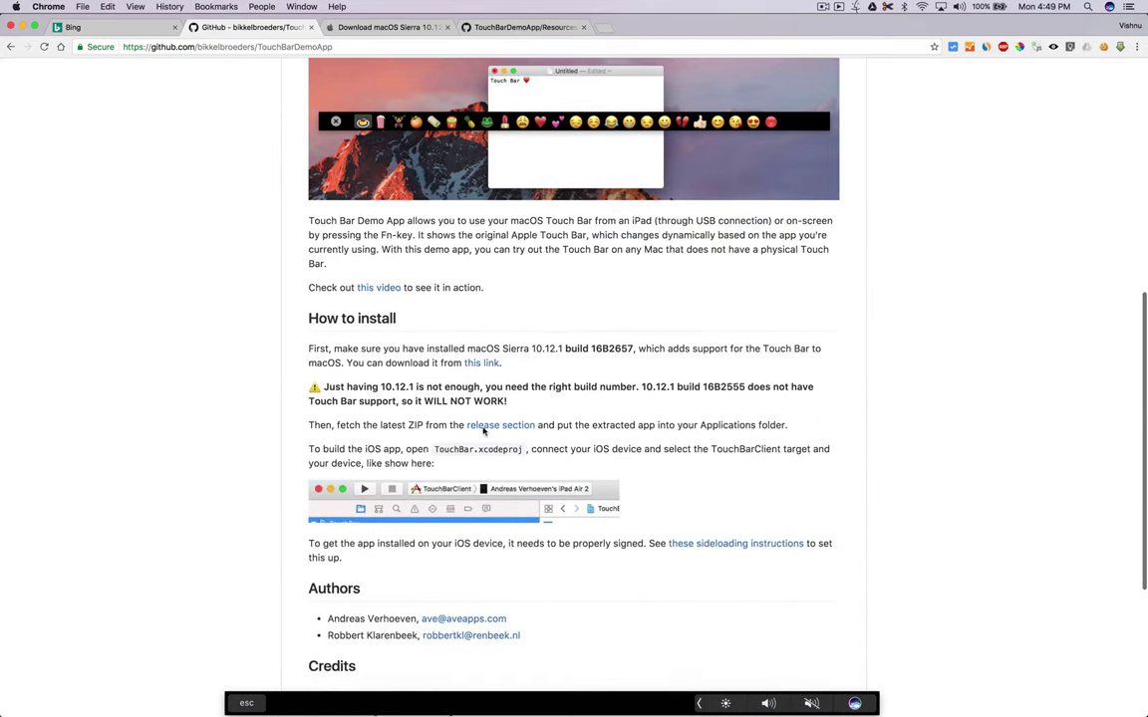
{"action": "right_click", "coordinate": [488, 425]}
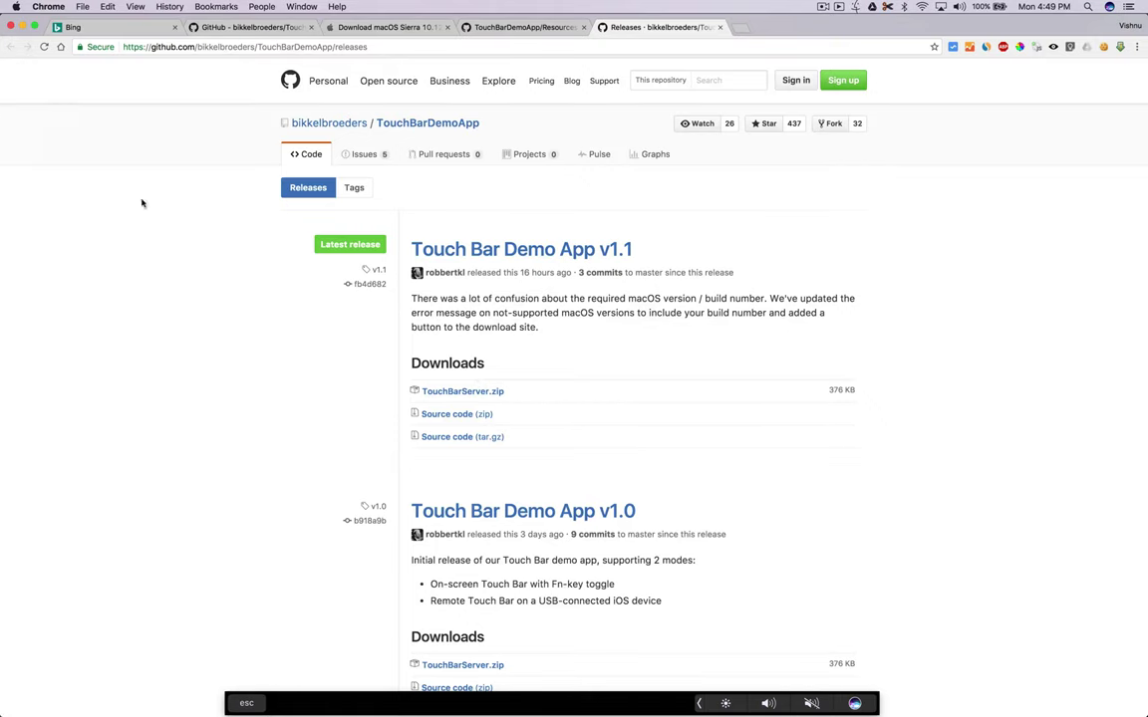
Check TouchBarServer.app's Accessibility permission in the Security & Privacy window, then return to the releases page in Chrome.
{"action": "key", "text": "ctrl+Up"}
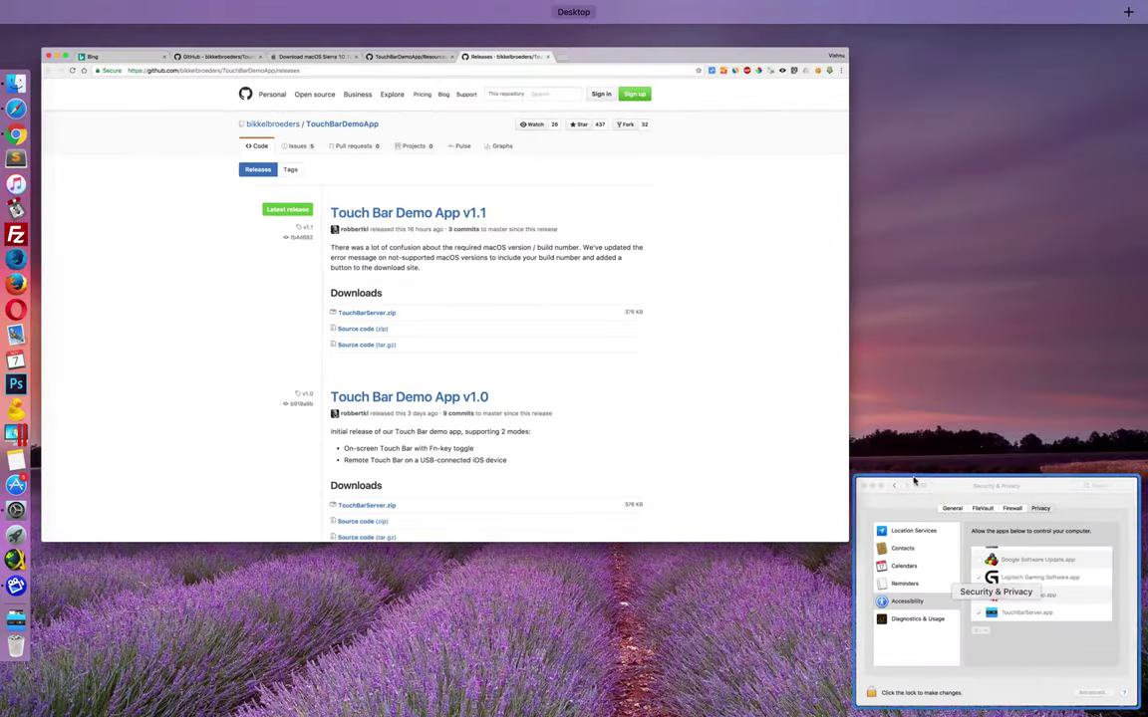
{"action": "left_click", "coordinate": [905, 501]}
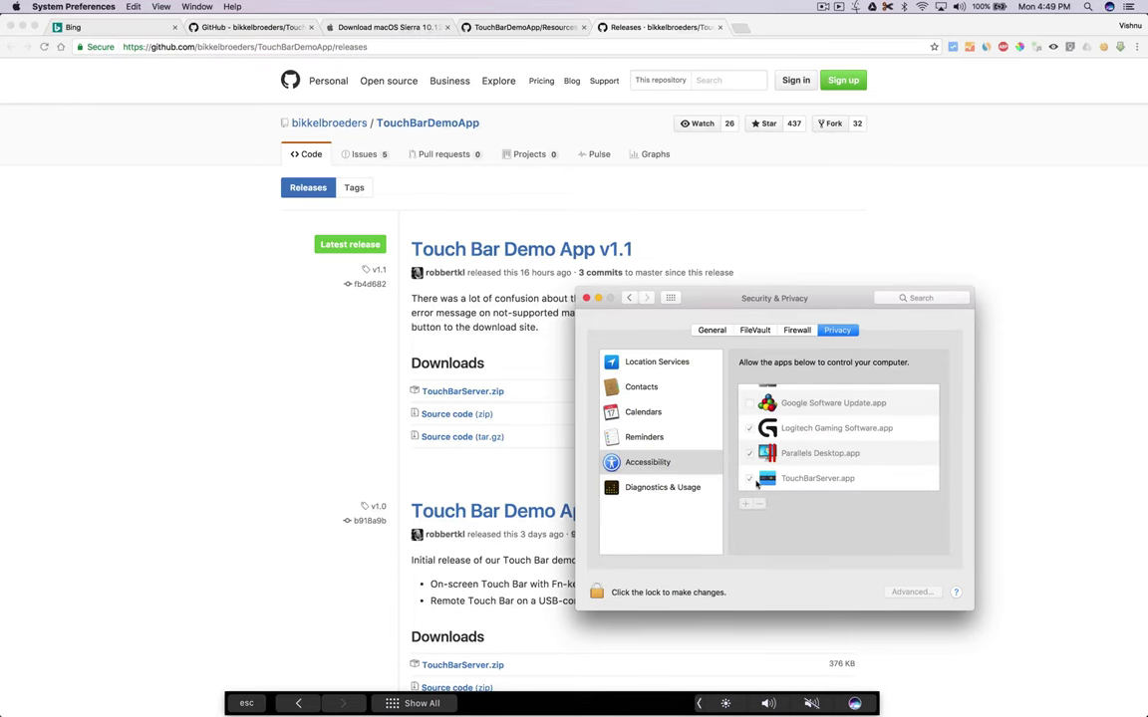
{"action": "left_click", "coordinate": [177, 559]}
Allow iOS Touch Bar clients in the TouchBarServer options and turn off the on-screen Touch Bar.
{"action": "left_click", "coordinate": [823, 7]}
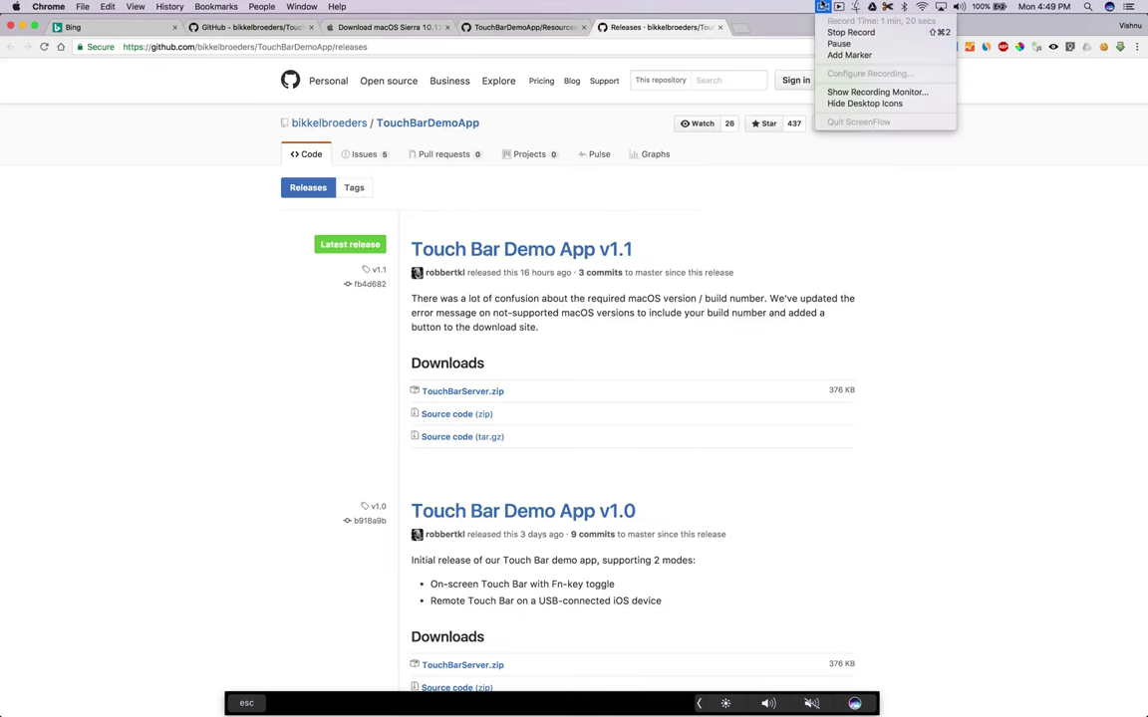
{"action": "left_click", "coordinate": [839, 7]}
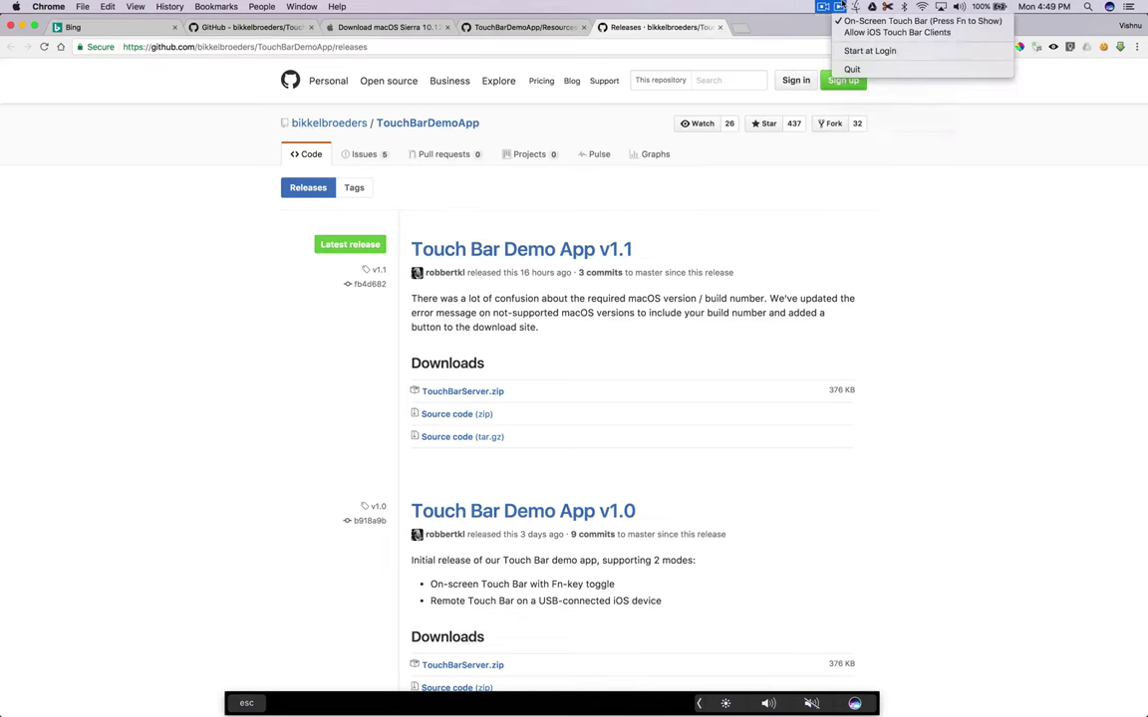
{"action": "left_click", "coordinate": [877, 32]}
{"action": "left_click", "coordinate": [839, 7]}
{"action": "left_click", "coordinate": [912, 20]}
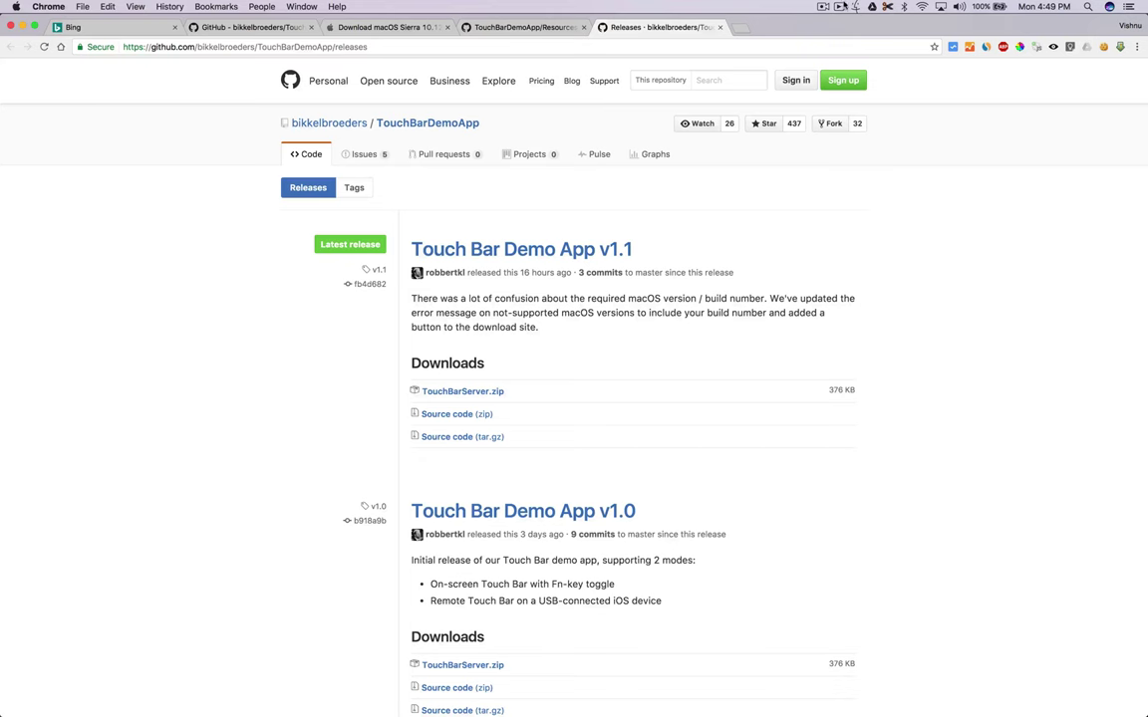
Turn the On-Screen Touch Bar option back on in TouchBarServer.
{"action": "left_click", "coordinate": [842, 7]}
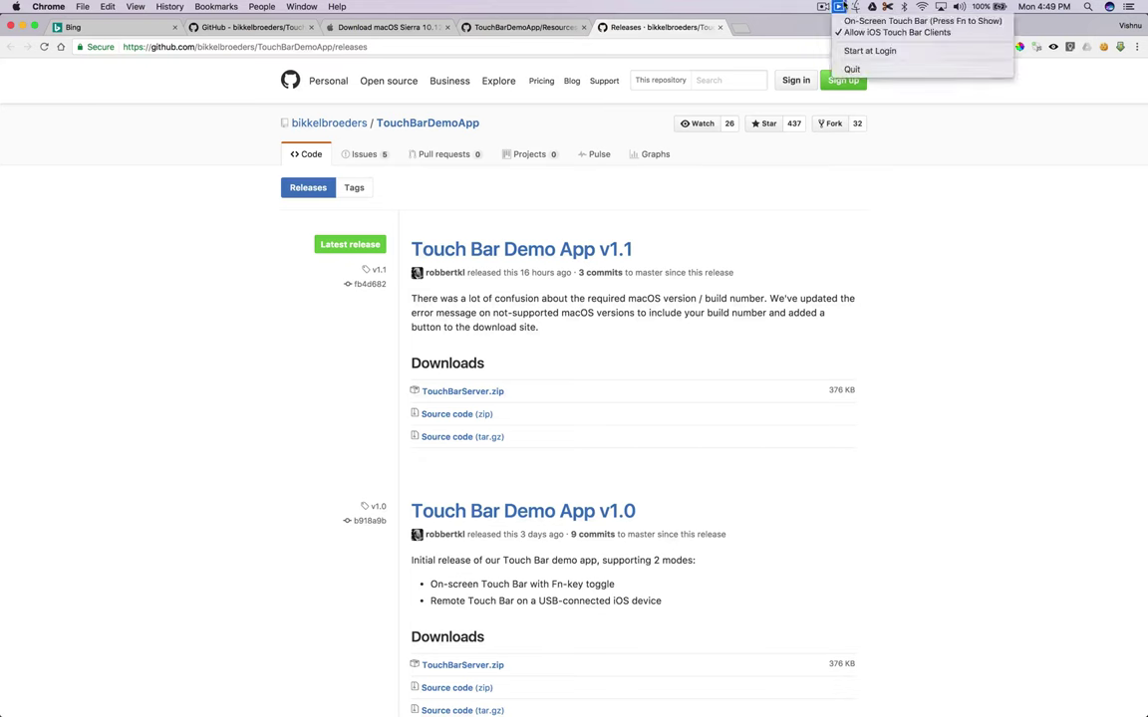
{"action": "left_click", "coordinate": [845, 21]}
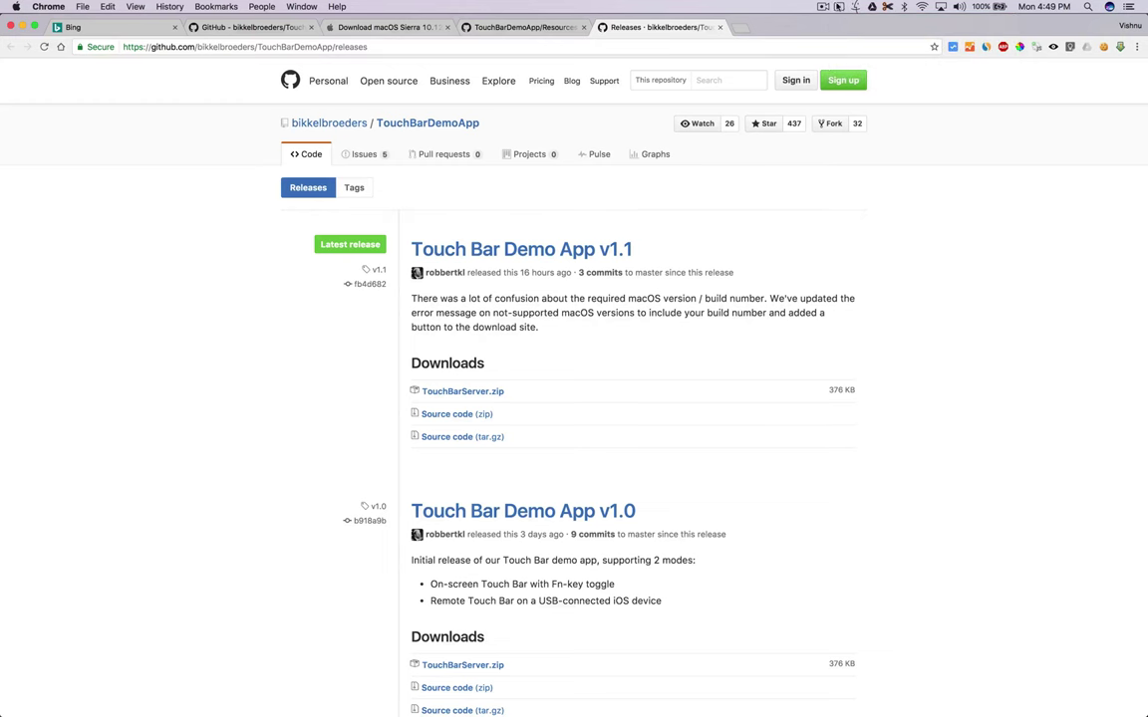
{"action": "left_click", "coordinate": [840, 7]}
{"action": "left_click", "coordinate": [867, 21]}
Toggle the on-screen Touch Bar repeatedly, moving it between pointer positions until it sits along the lower edge of the screen.
{"action": "key", "text": "fn"}
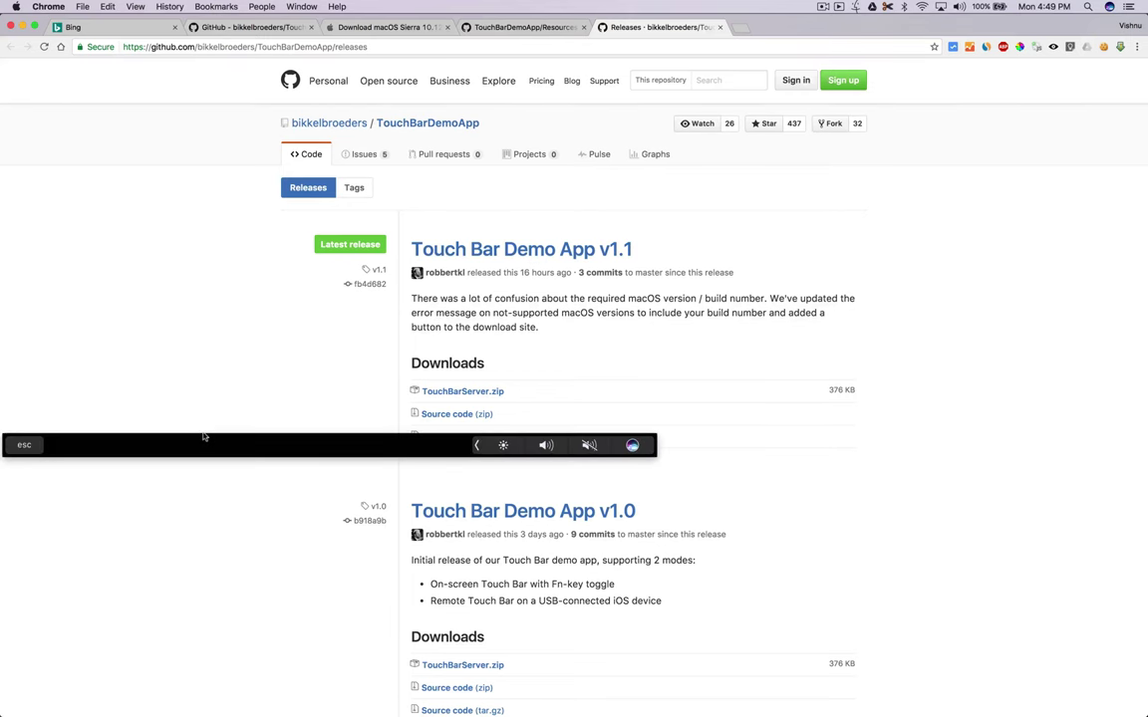
{"action": "key", "text": "fn"}
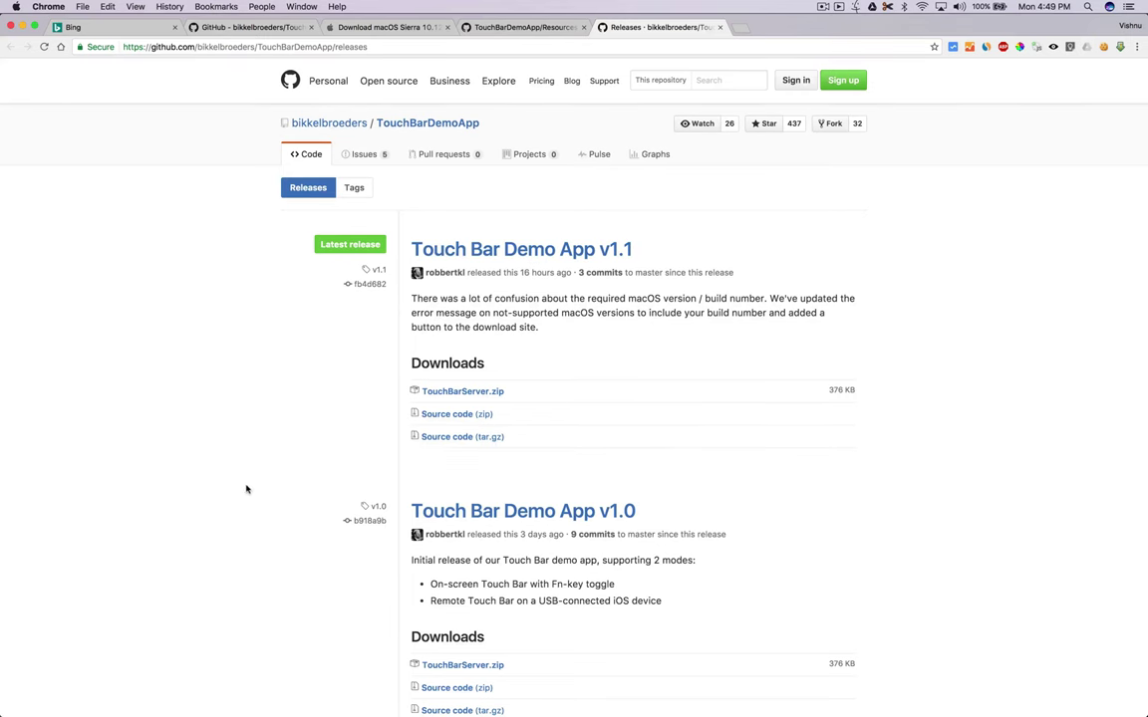
{"action": "key", "text": "fn"}
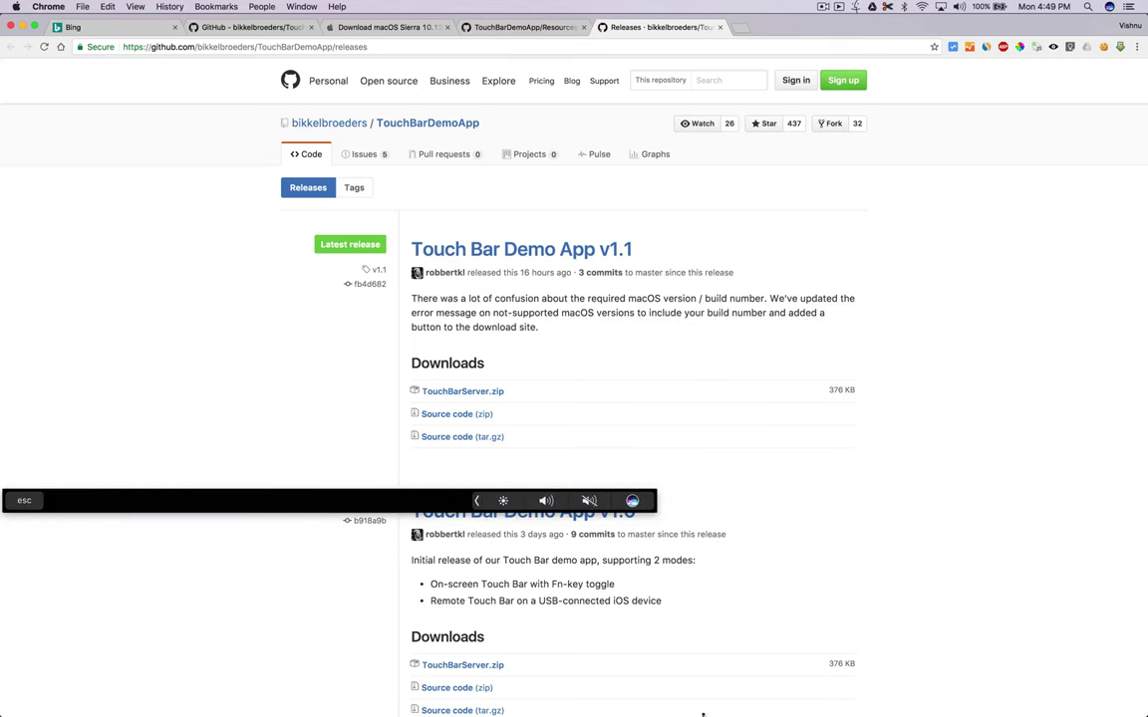
{"action": "key", "text": "fn"}
{"action": "key", "text": "fn"}
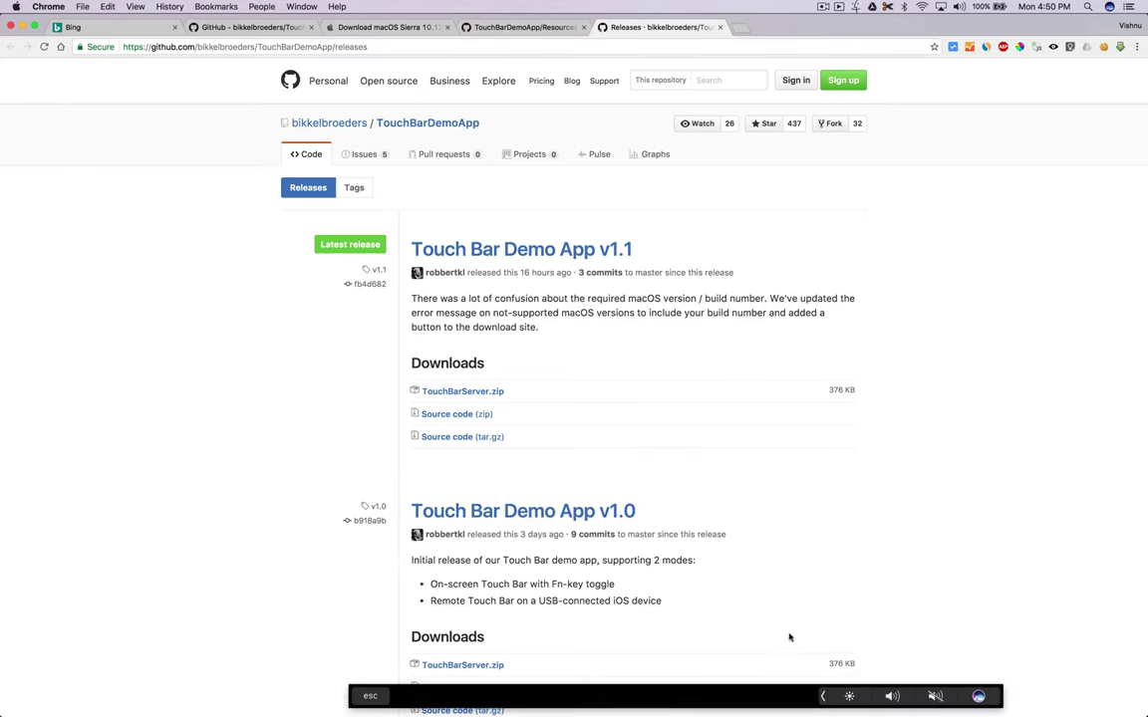
Expand the on-screen Touch Bar's control strip and try its volume and display brightness controls.
{"action": "left_click", "coordinate": [822, 698]}
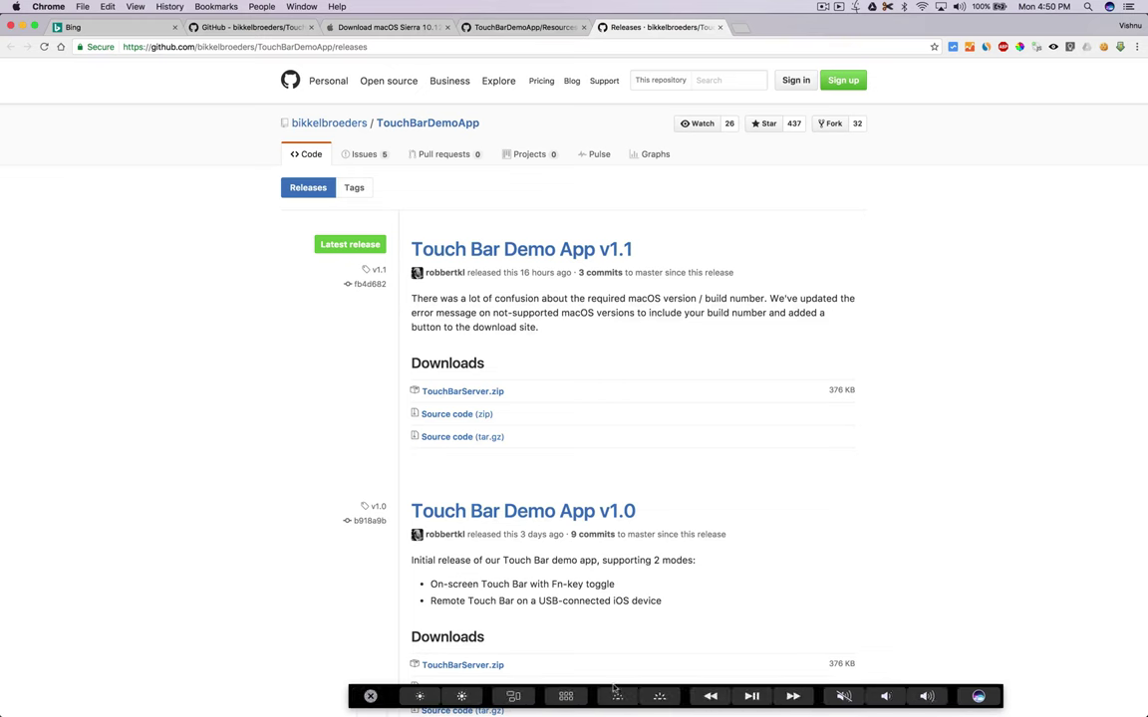
{"action": "left_click", "coordinate": [918, 705]}
{"action": "left_click", "coordinate": [889, 700]}
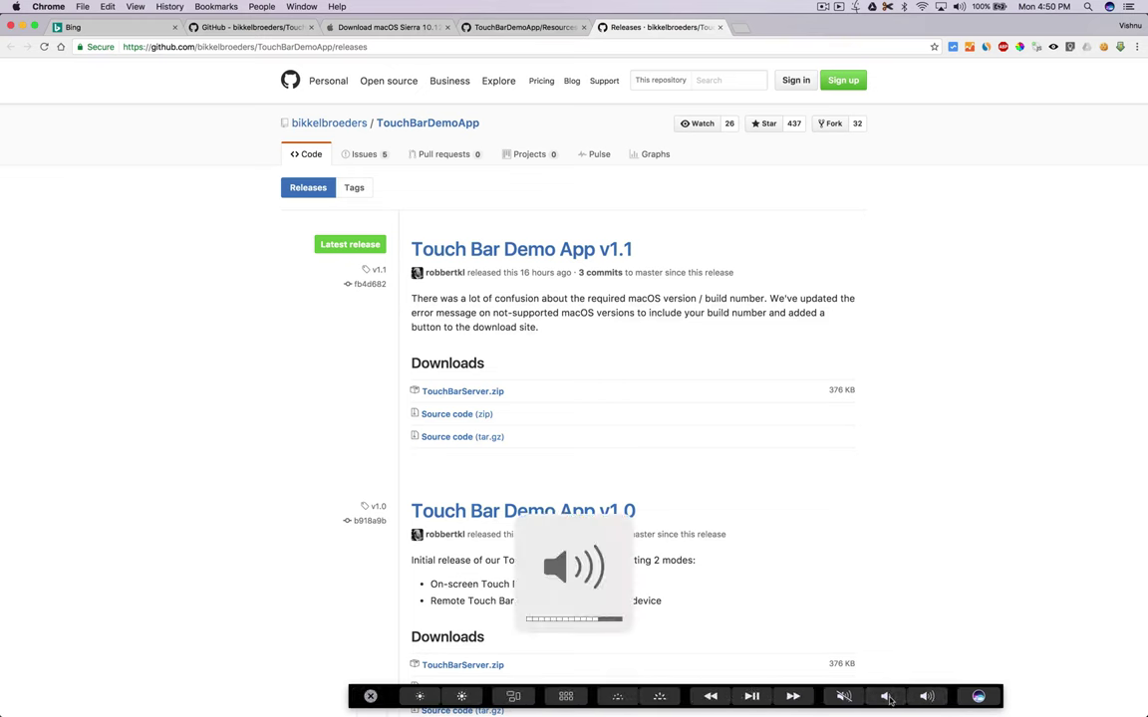
{"action": "left_click", "coordinate": [927, 697]}
{"action": "left_click", "coordinate": [421, 697]}
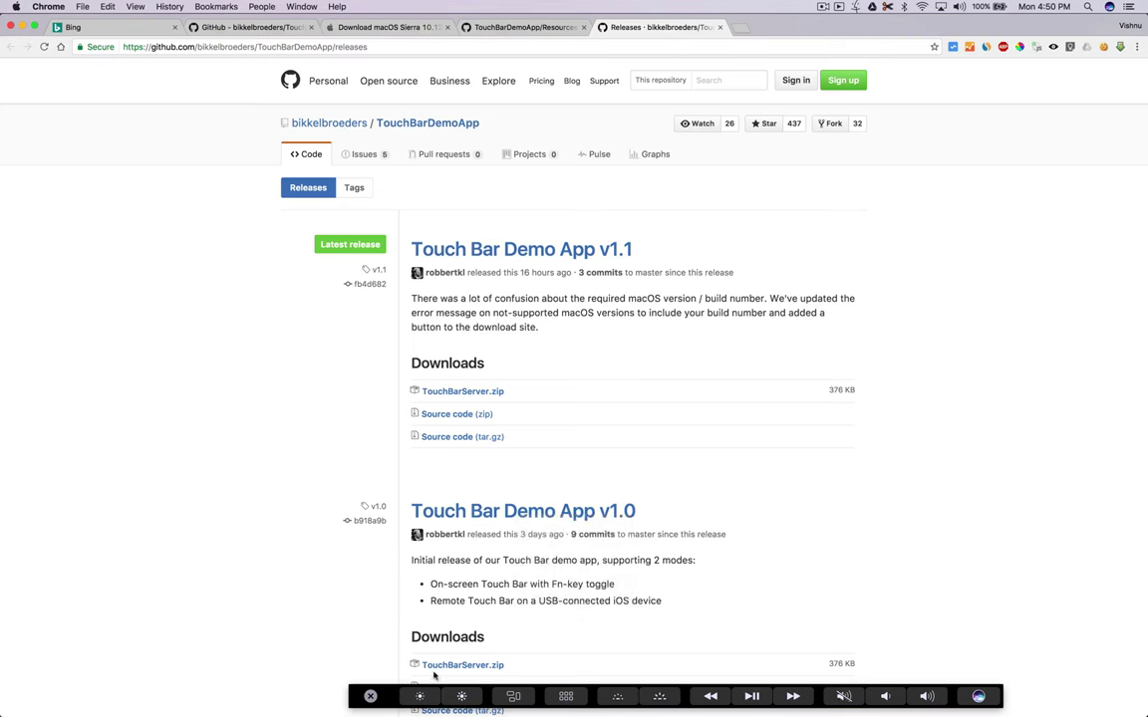
Hide the Touch Bar, show it again further left near the screen's lower edge, and collapse its control strip.
{"action": "key", "text": "fn"}
{"action": "key", "text": "fn"}
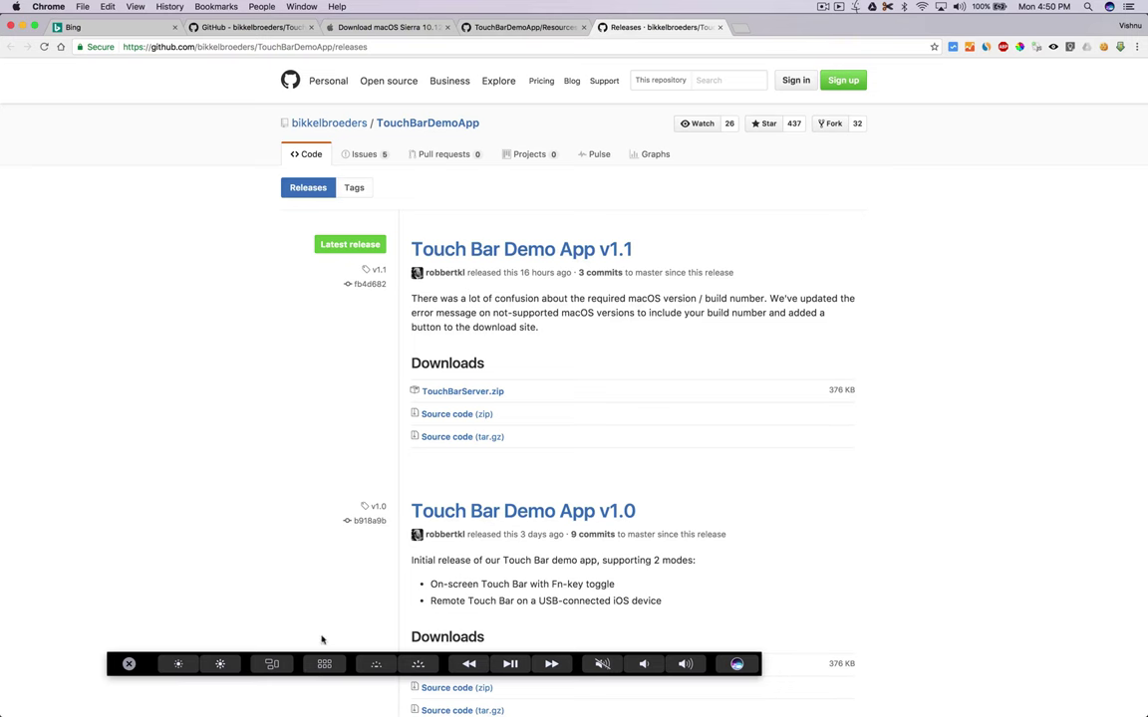
{"action": "left_click", "coordinate": [128, 665]}
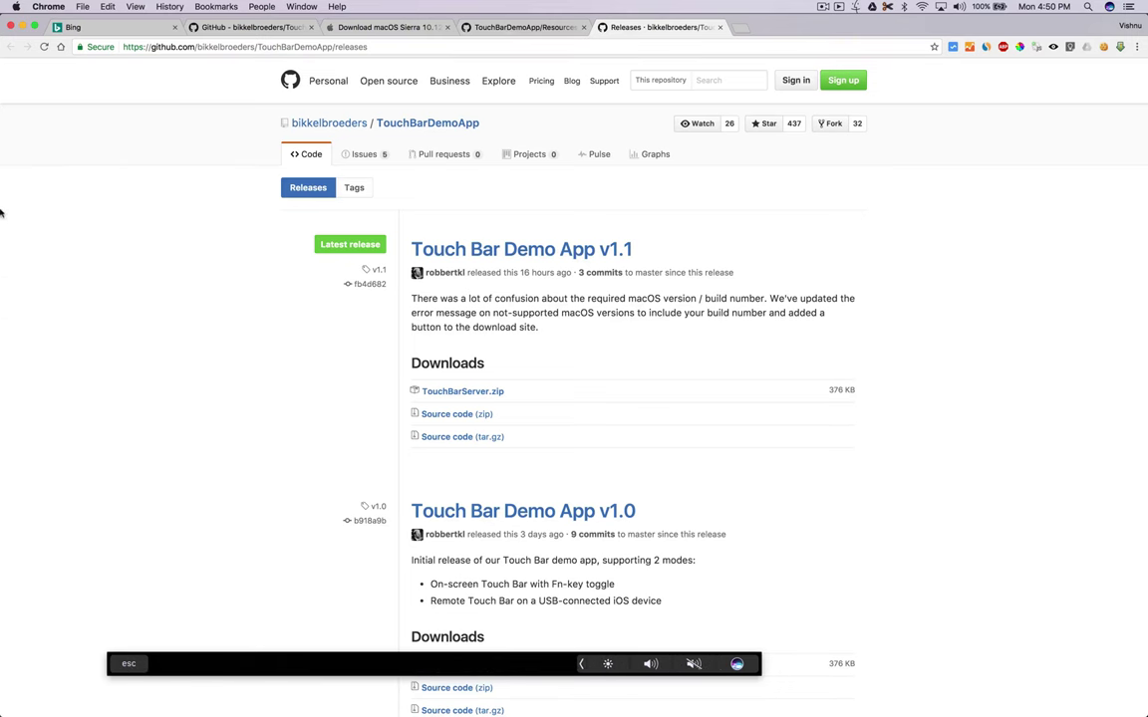
Open a new Safari window, view its Touch Bar favorites, control strip and address controls, then dismiss the window to return to Chrome.
{"action": "mouse_move", "coordinate": [15, 134]}
{"action": "left_click", "coordinate": [15, 108]}
{"action": "key", "text": "super+n"}
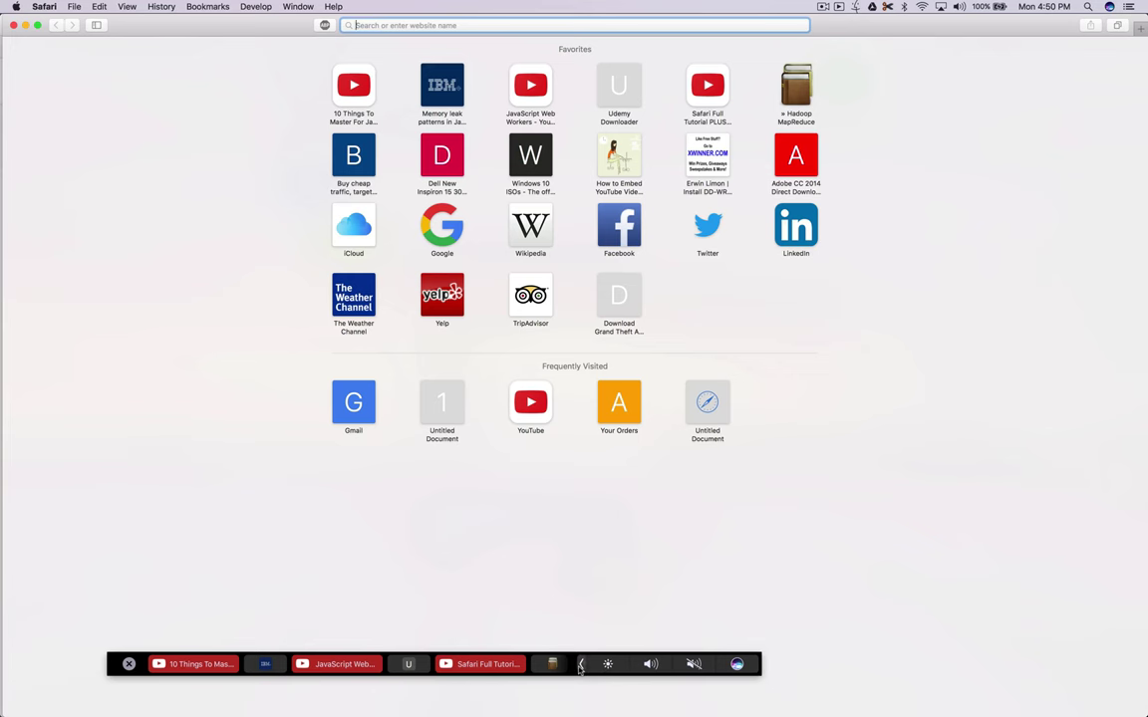
{"action": "left_click", "coordinate": [581, 665]}
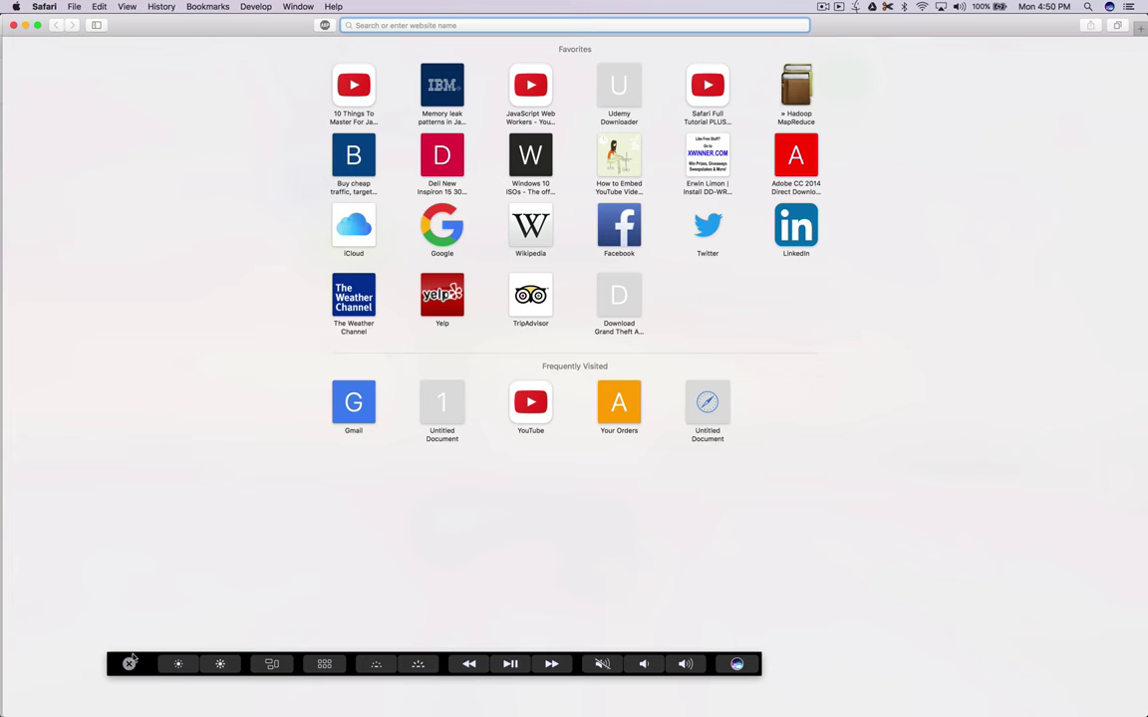
{"action": "left_click", "coordinate": [128, 663]}
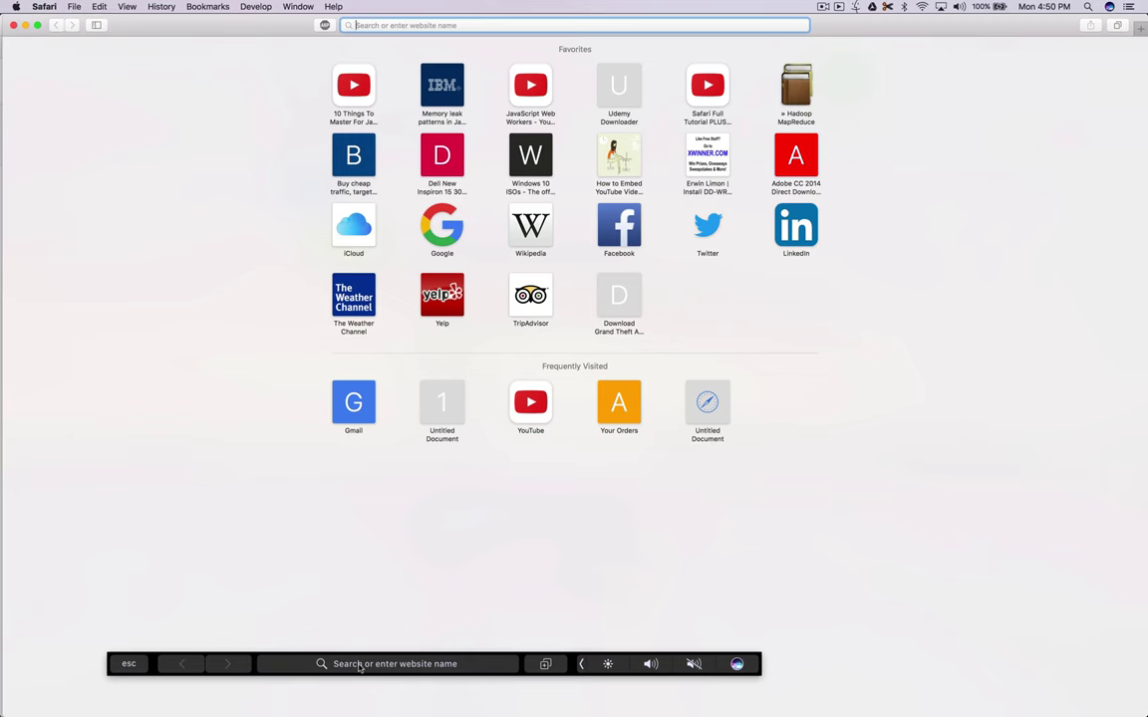
{"action": "left_click", "coordinate": [25, 27]}
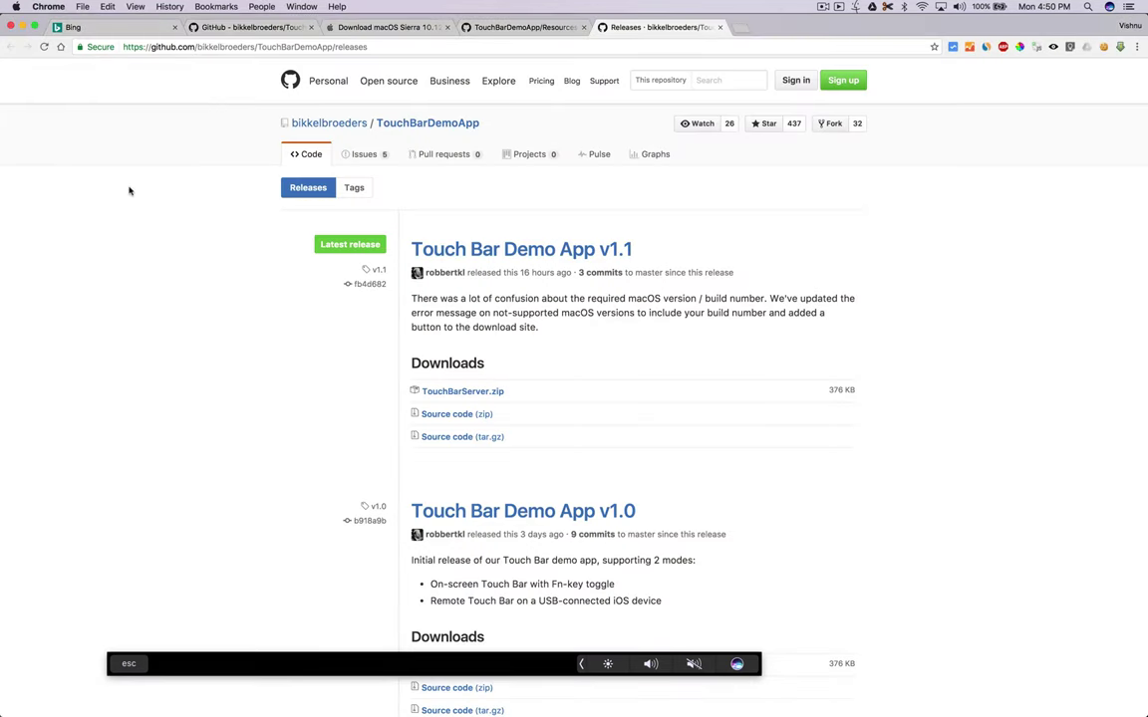